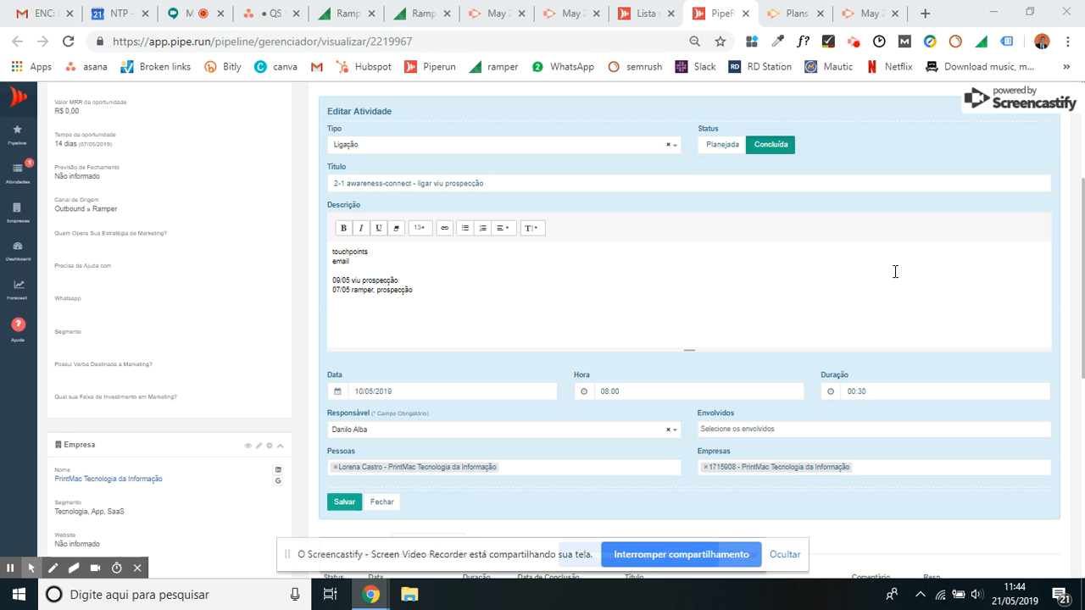
Step: Review the "2-1" numbering at the start of the activity title
scroll(813, 284, up, 2)
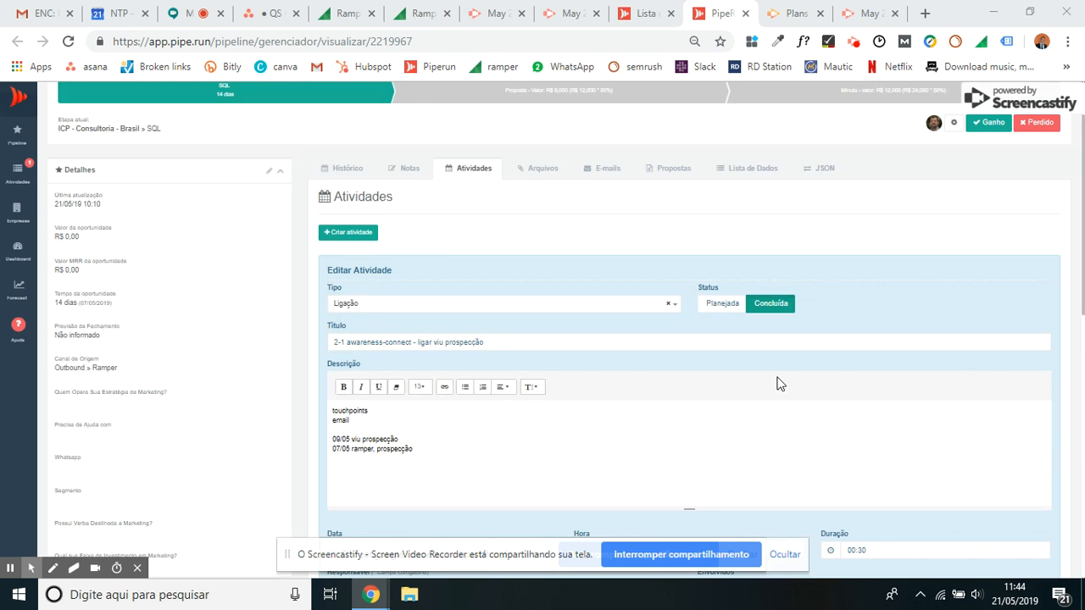
click(336, 342)
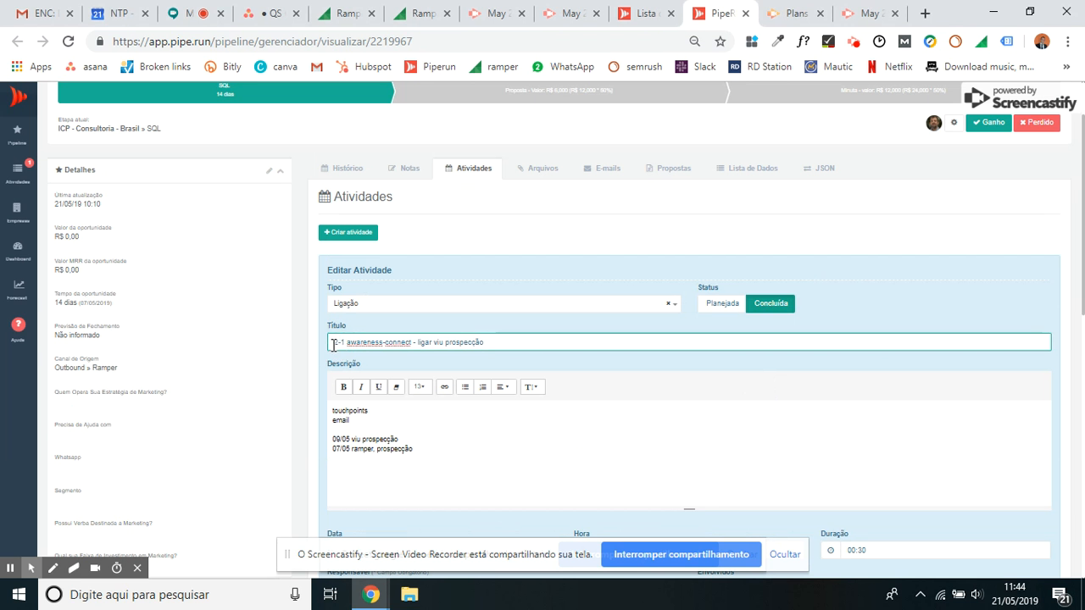
drag(332, 344, 347, 343)
click(347, 344)
click(346, 343)
key(BackSpace)
text(1)
click(334, 342)
drag(332, 343, 337, 342)
click(340, 343)
click(337, 343)
drag(345, 343, 327, 348)
Step: Review the "awareness-connect" stage and "ligar viu prospecção" action in the activity title, and check the activity type
click(358, 344)
double_click(349, 343)
click(363, 343)
drag(349, 342, 413, 343)
click(411, 343)
drag(416, 342, 496, 342)
click(503, 343)
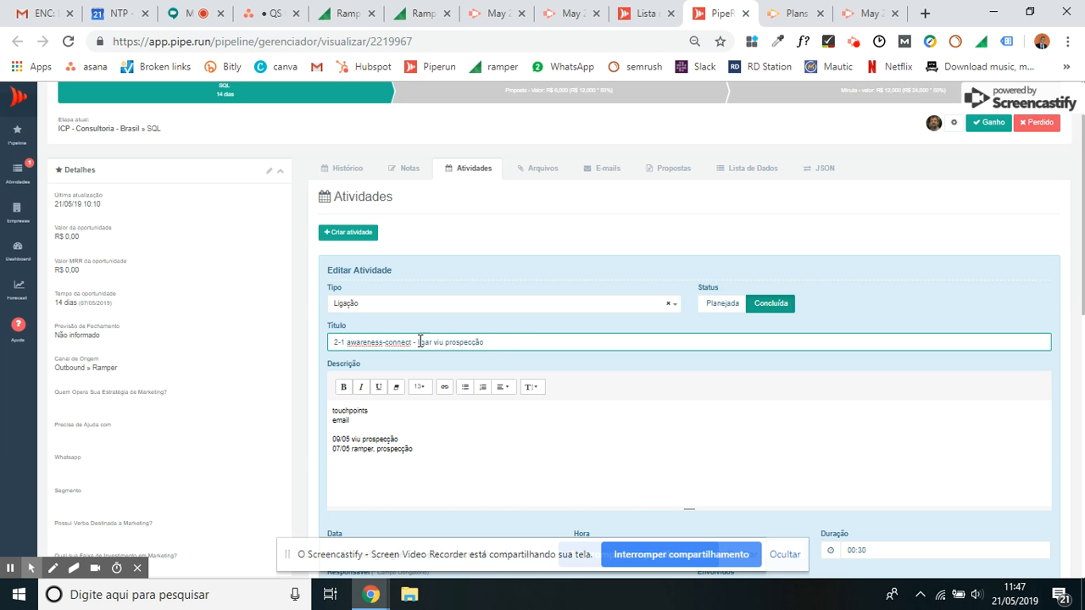
drag(421, 343, 523, 342)
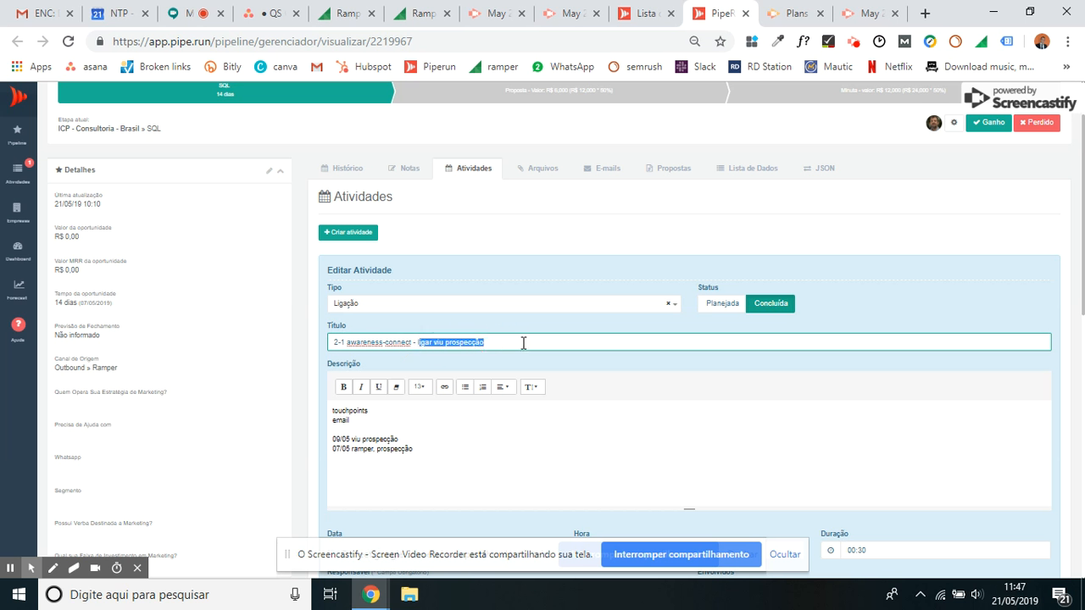
click(458, 343)
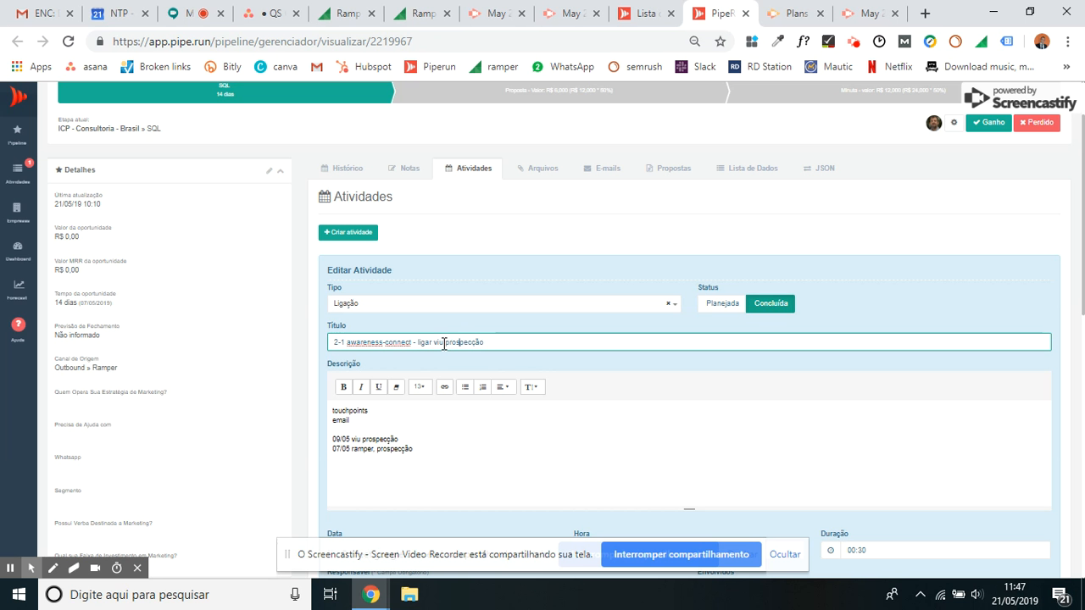
click(433, 343)
double_click(441, 343)
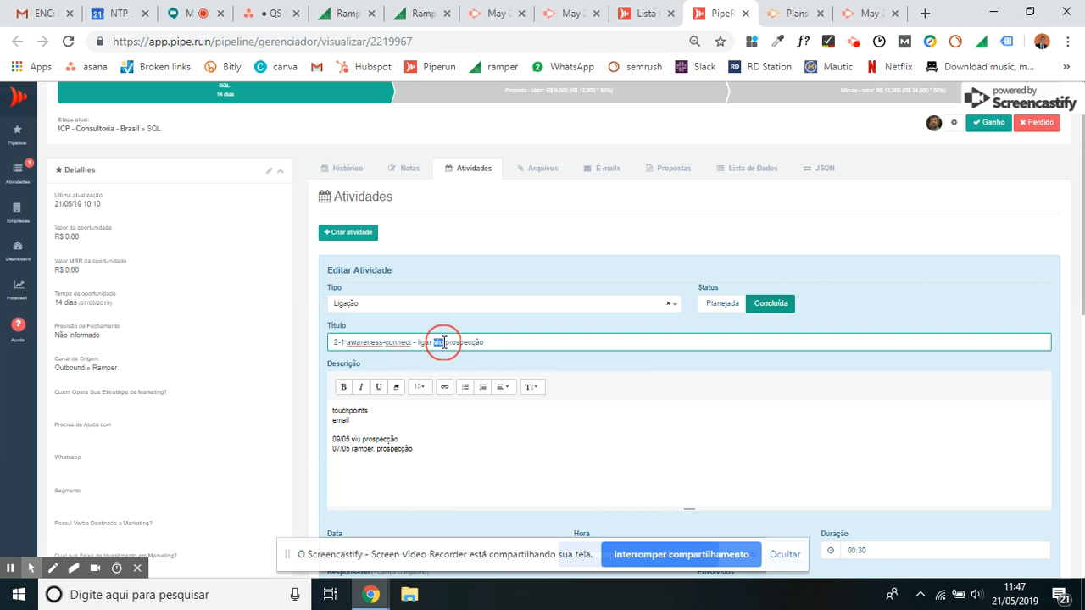
click(446, 343)
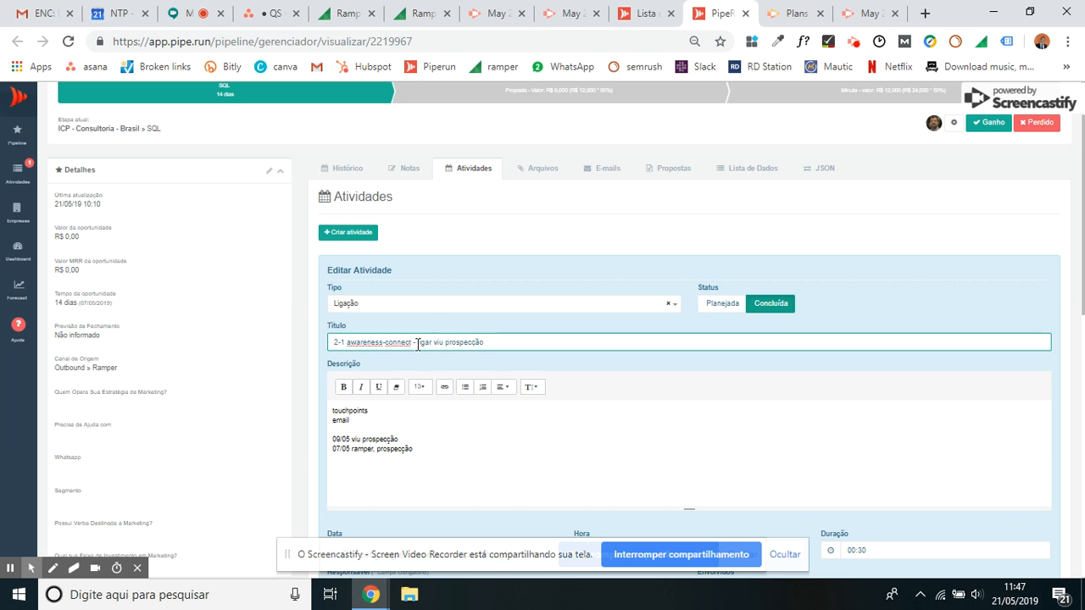
drag(416, 342, 438, 342)
click(441, 343)
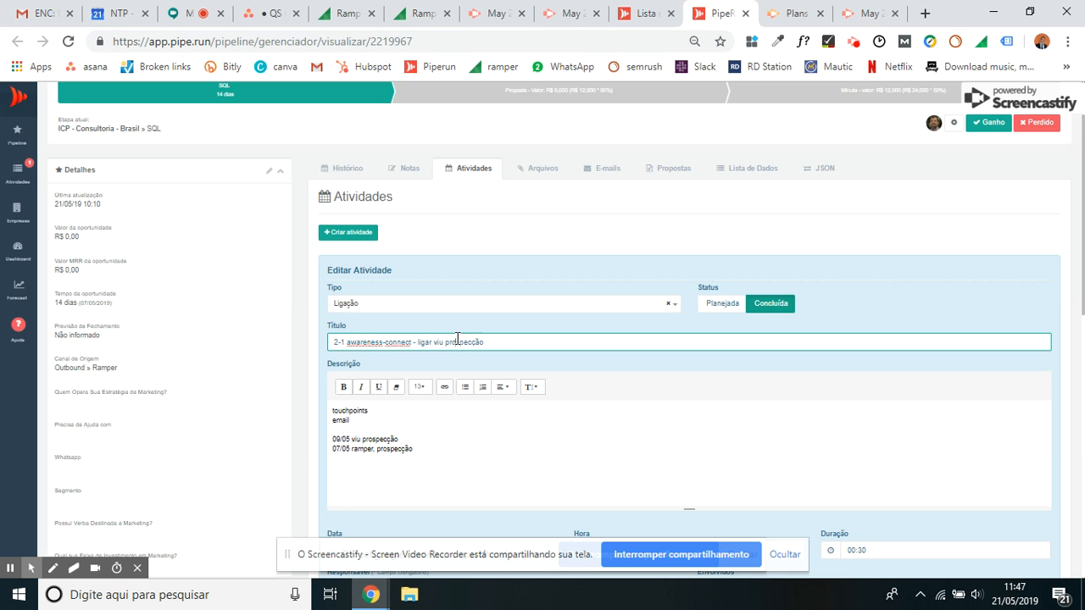
click(417, 341)
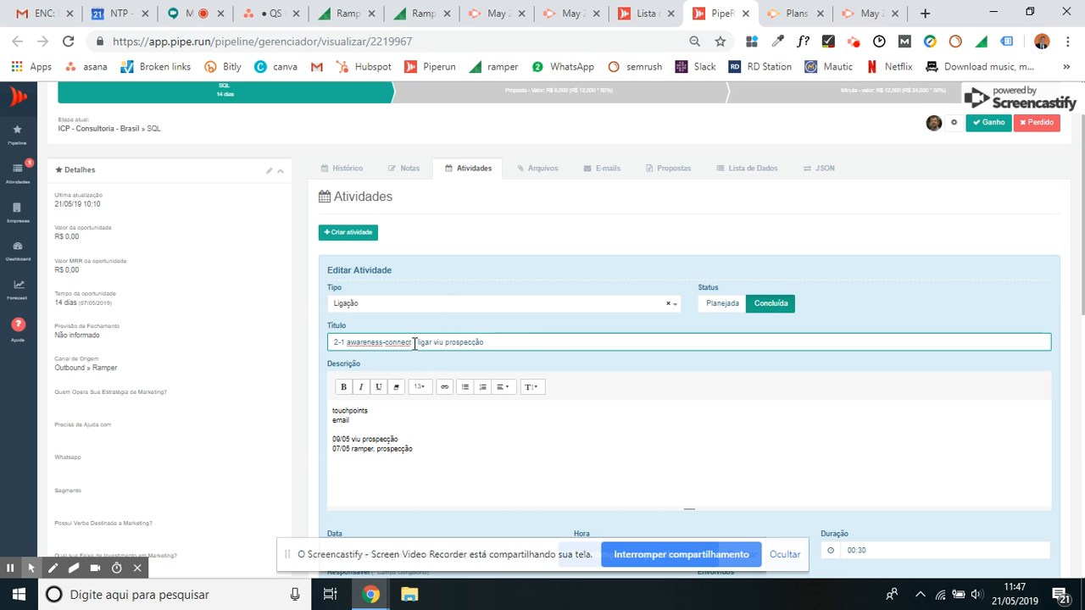
click(431, 308)
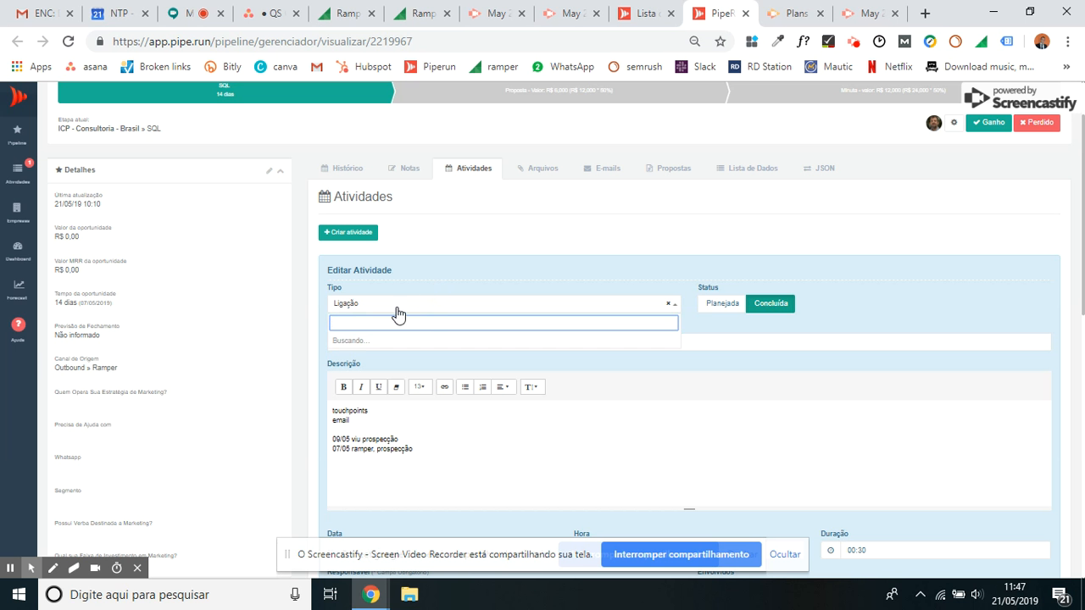
click(523, 284)
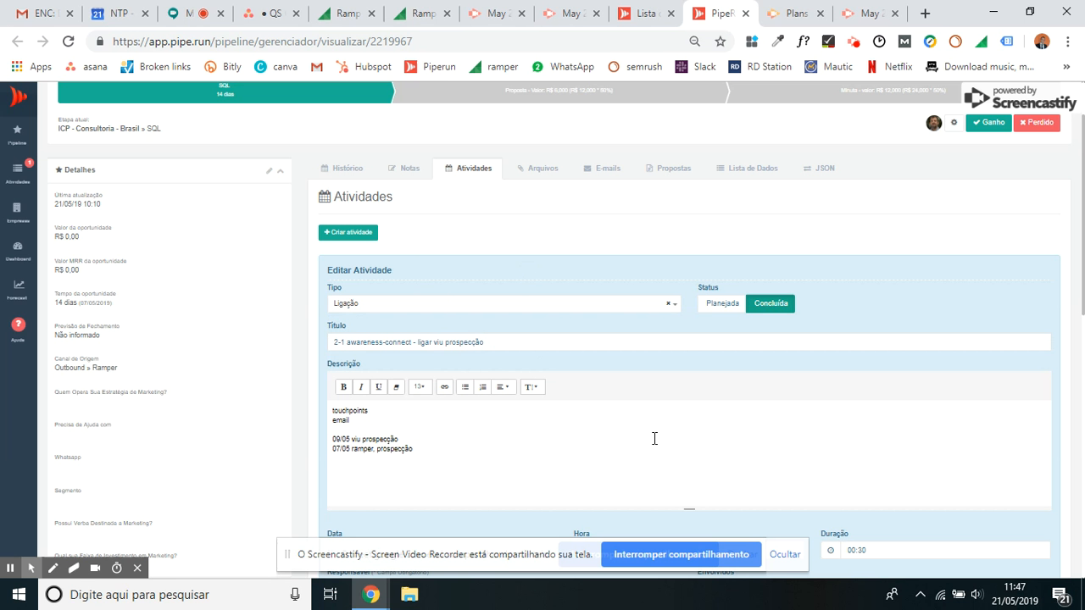
Step: Add "whatsapp" and "telefone" on separate lines below "email" in the description's touchpoints list
double_click(356, 411)
click(456, 422)
key(Return)
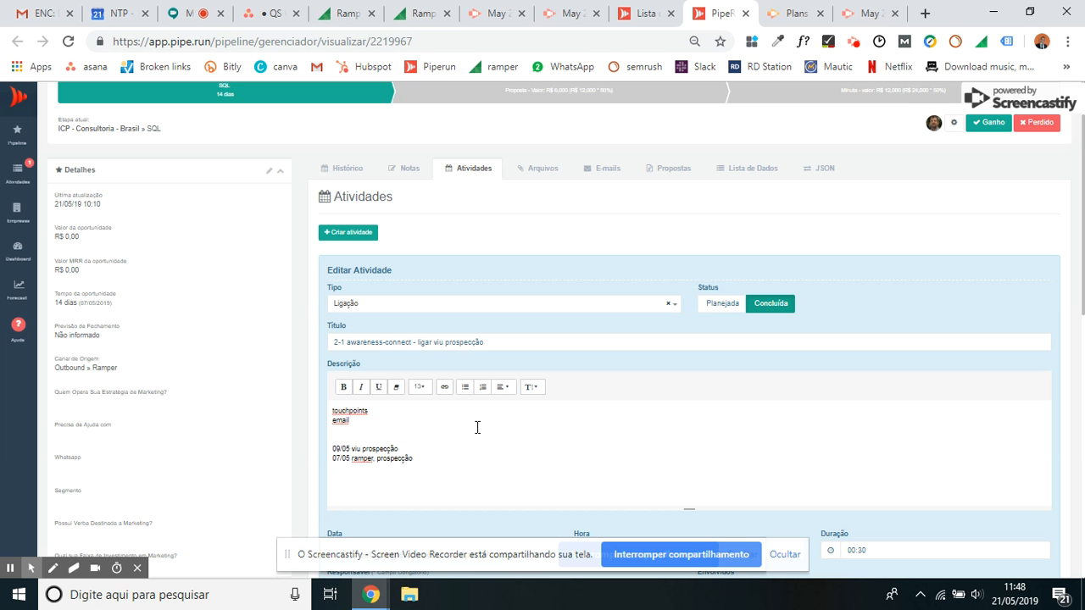
text(whta)
key(BackSpace)
text(atsapp)
key(Return)
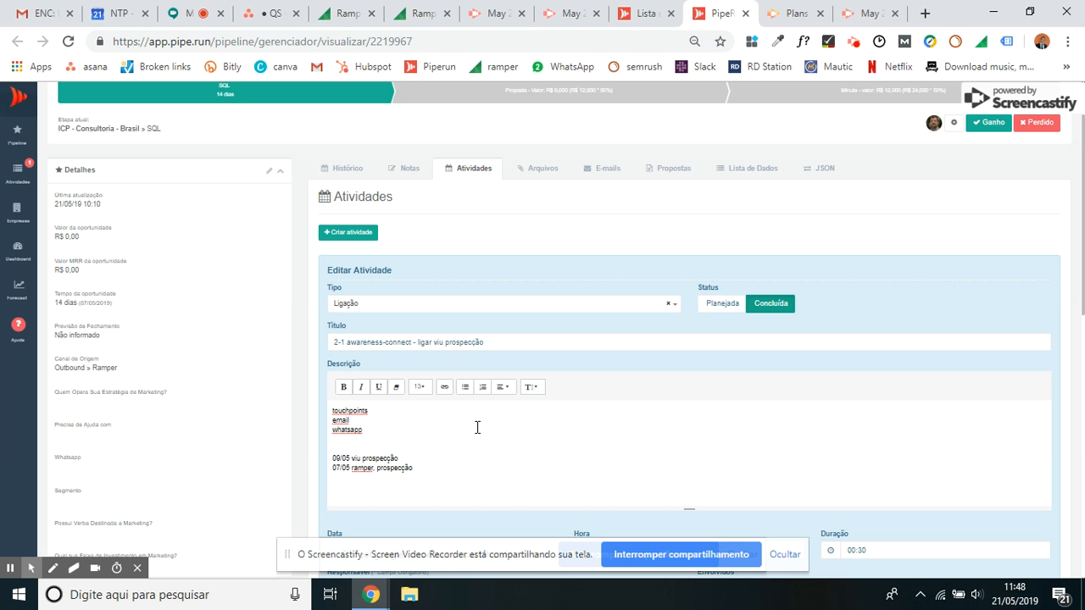
text(telefone)
Step: Compare the touchpoints listed in the description with the numbering in the activity title
drag(360, 439, 329, 418)
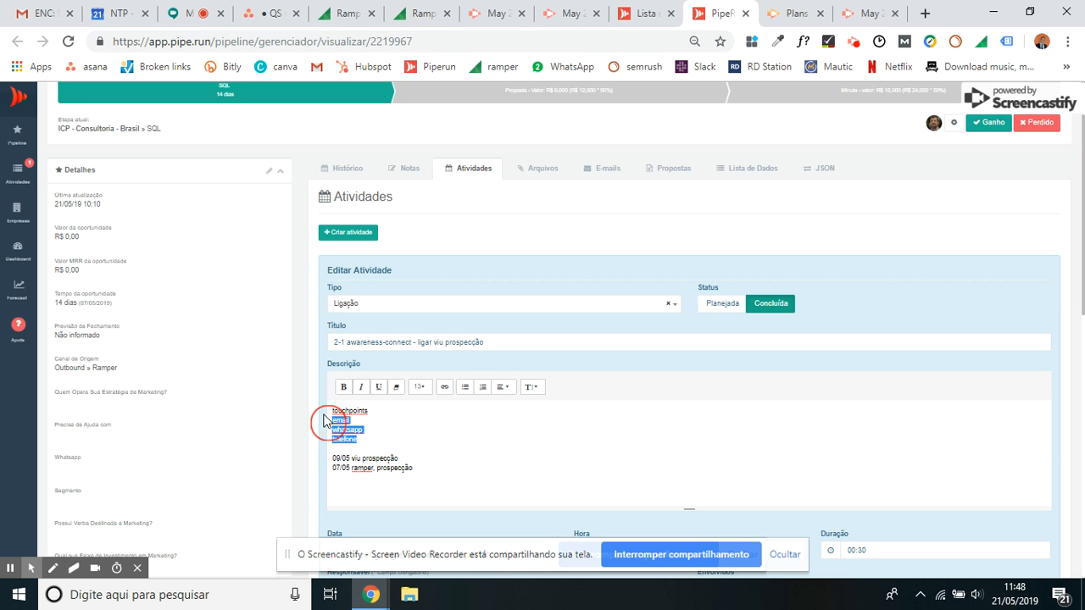
double_click(338, 341)
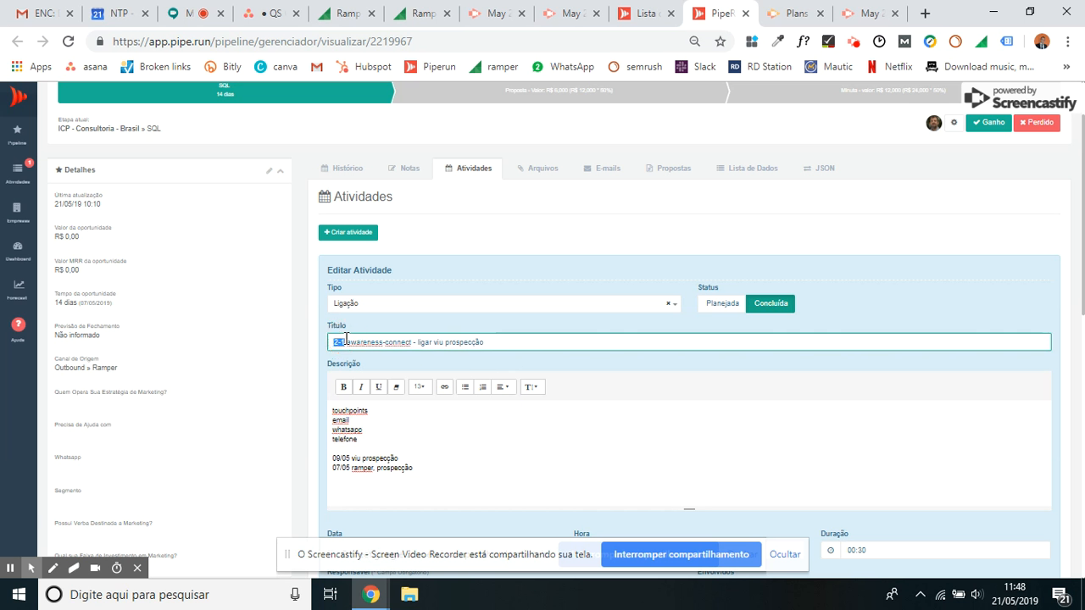
drag(346, 342, 329, 341)
click(335, 342)
drag(356, 439, 344, 415)
click(362, 441)
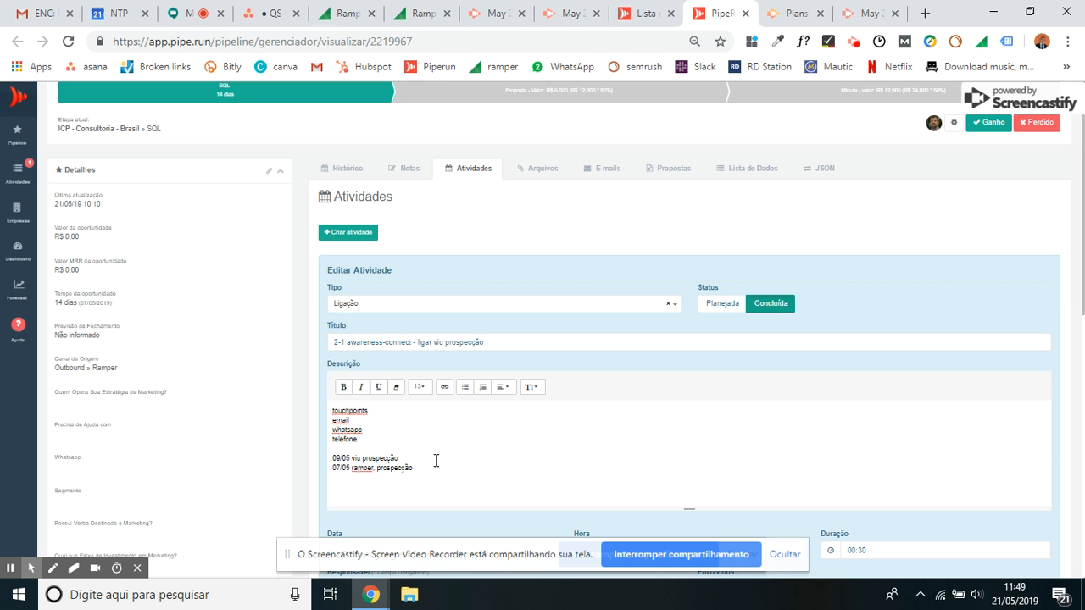
drag(346, 341, 332, 341)
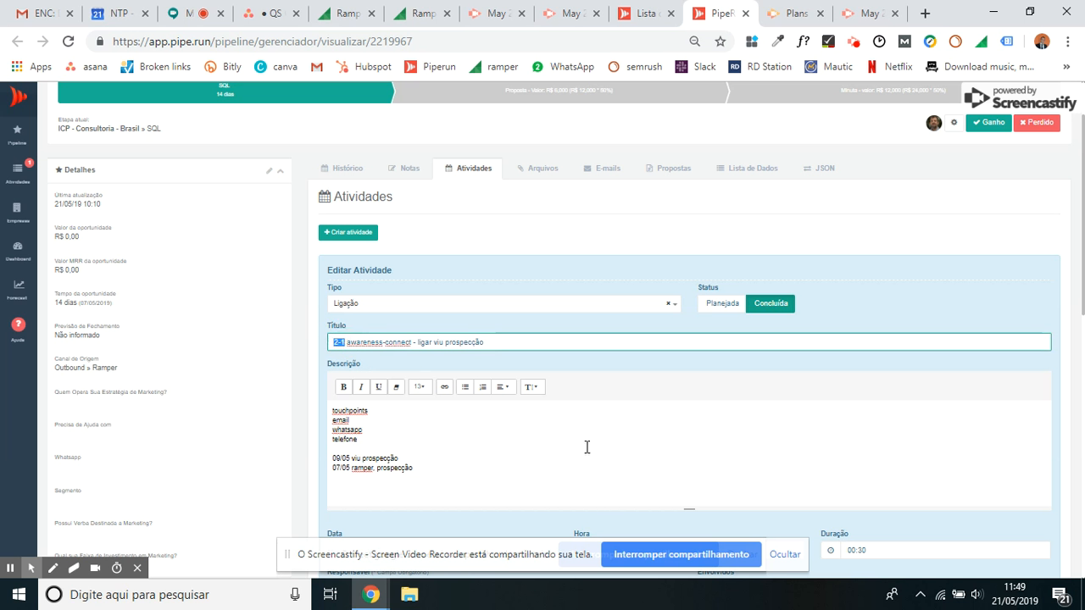
drag(330, 418, 454, 439)
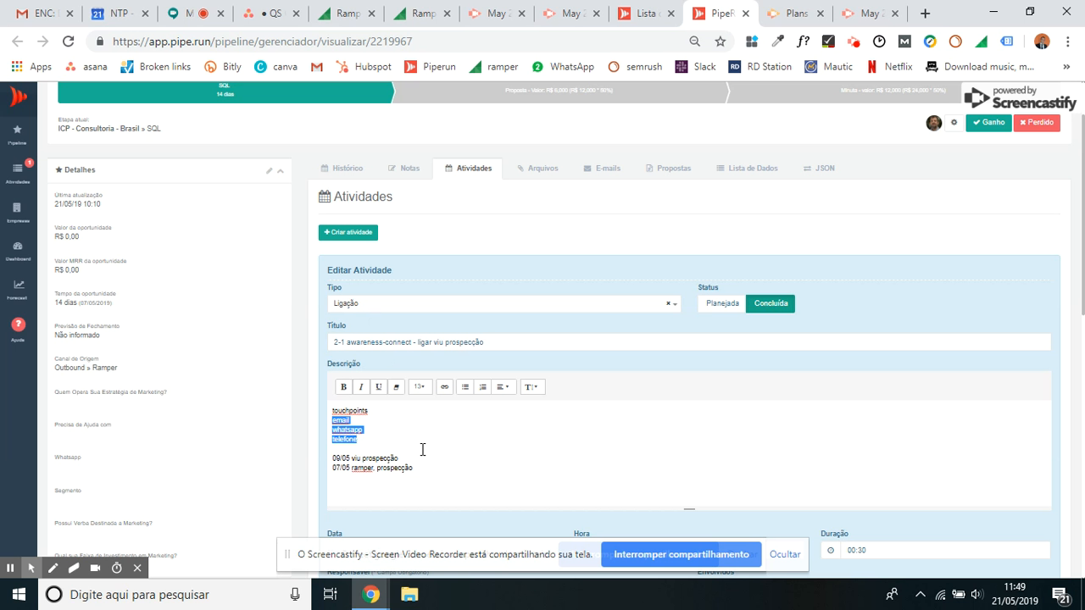
click(422, 450)
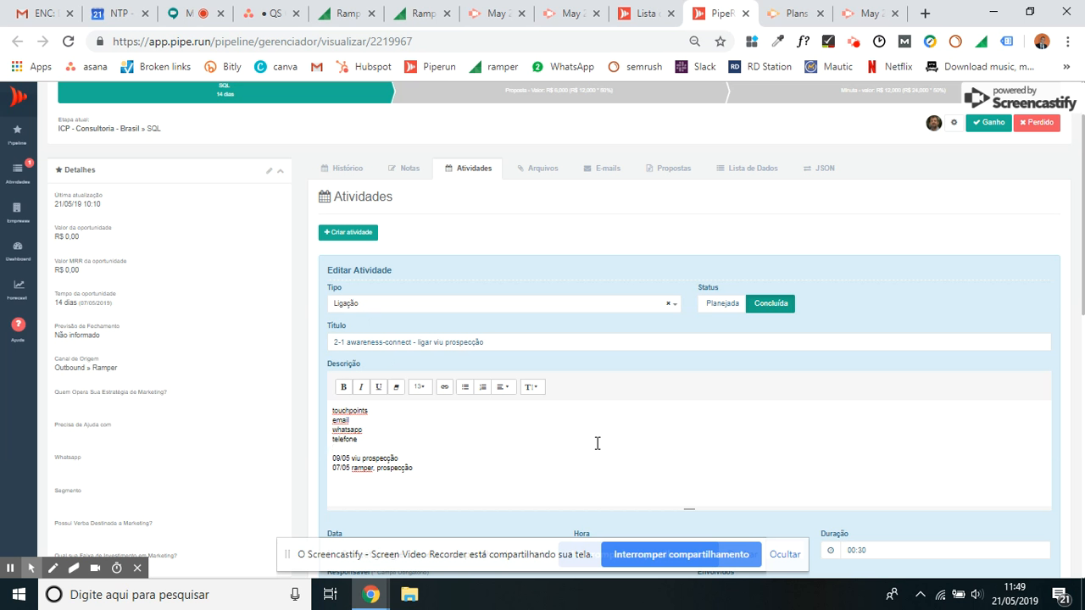
Step: Add the log entry "21/05 fiz" above the 09/05 entry in the activity description
key(Return)
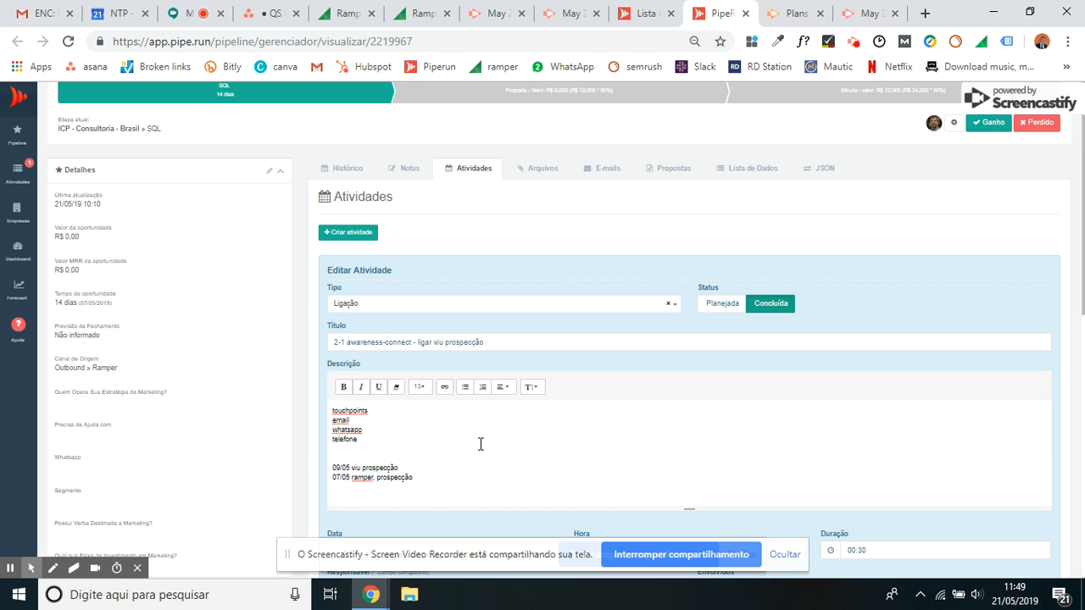
scroll(479, 443, down, 1)
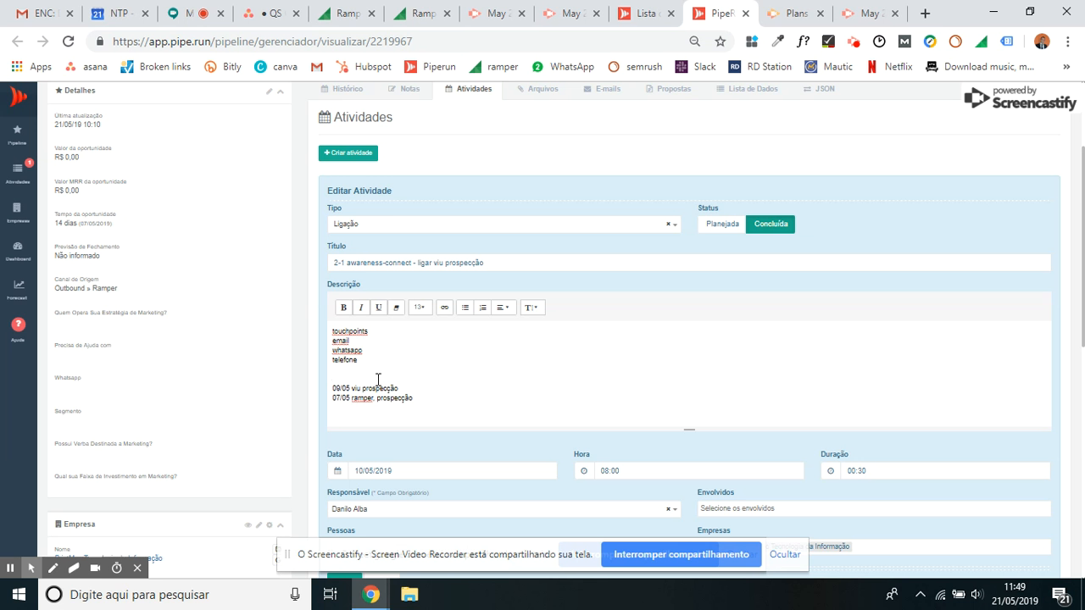
text(21)
text(/05)
text( respp)
key(BackSpace)
key(BackSpace)
key(BackSpace)
text(fiz)
Step: Review the action and stage parts of the title and the touchpoints heading in the description
drag(507, 261, 417, 263)
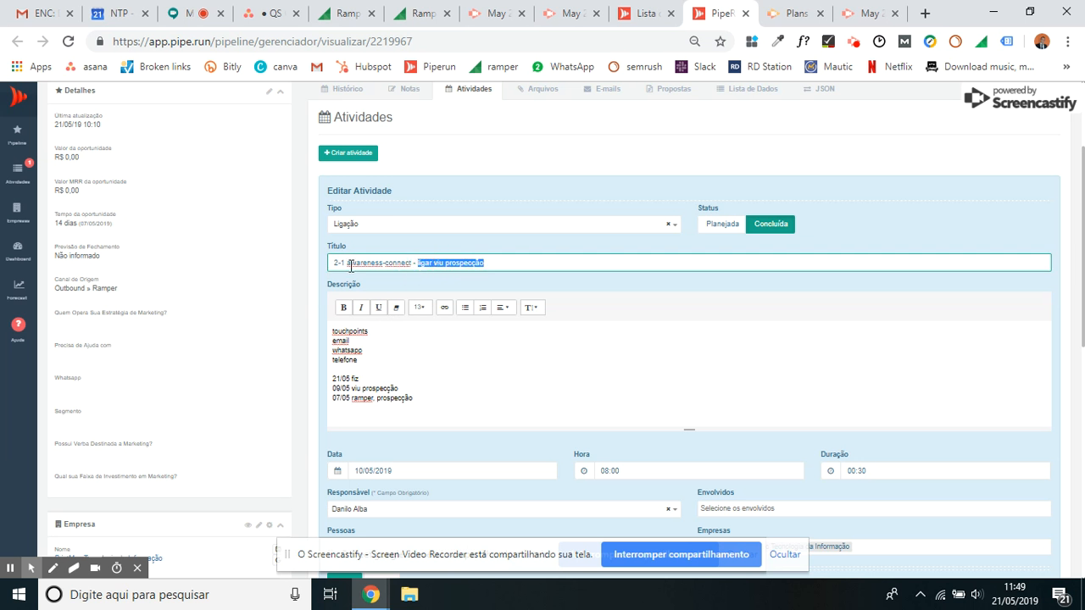
drag(348, 265, 413, 265)
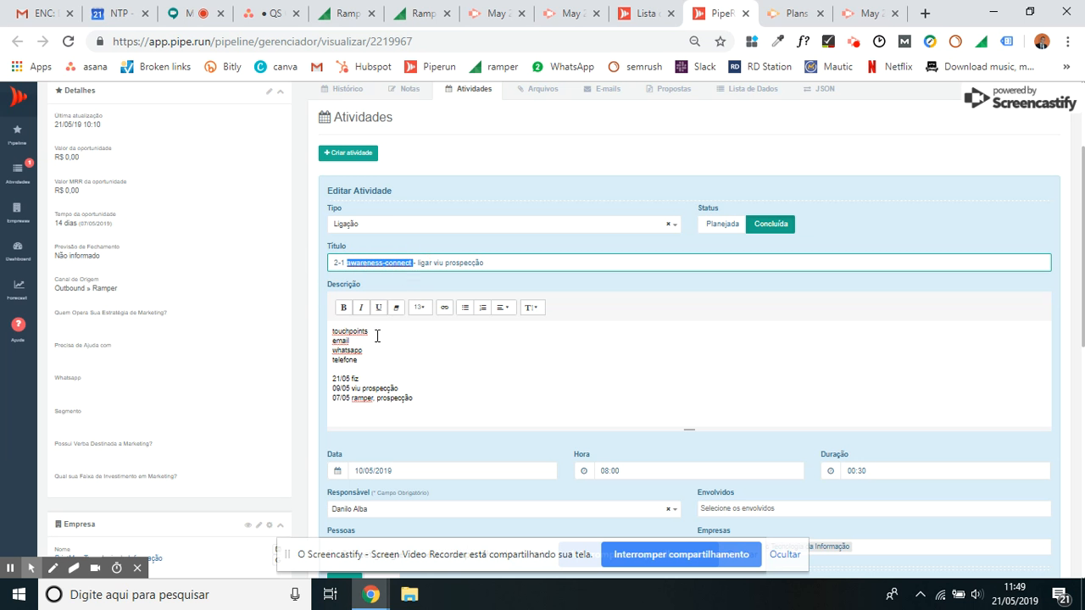
drag(371, 333, 334, 333)
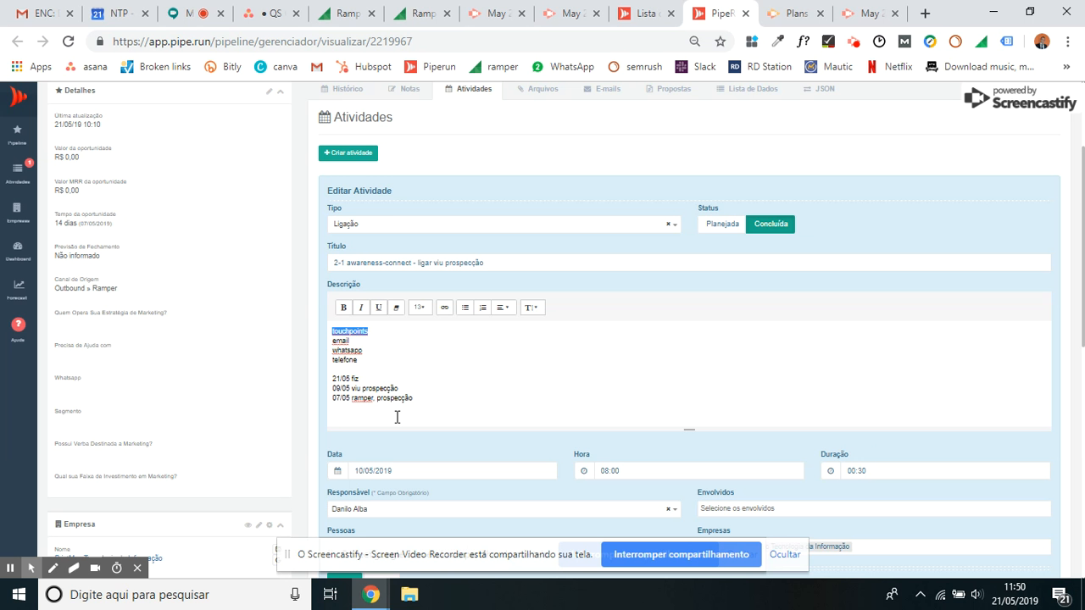
scroll(397, 417, up, 2)
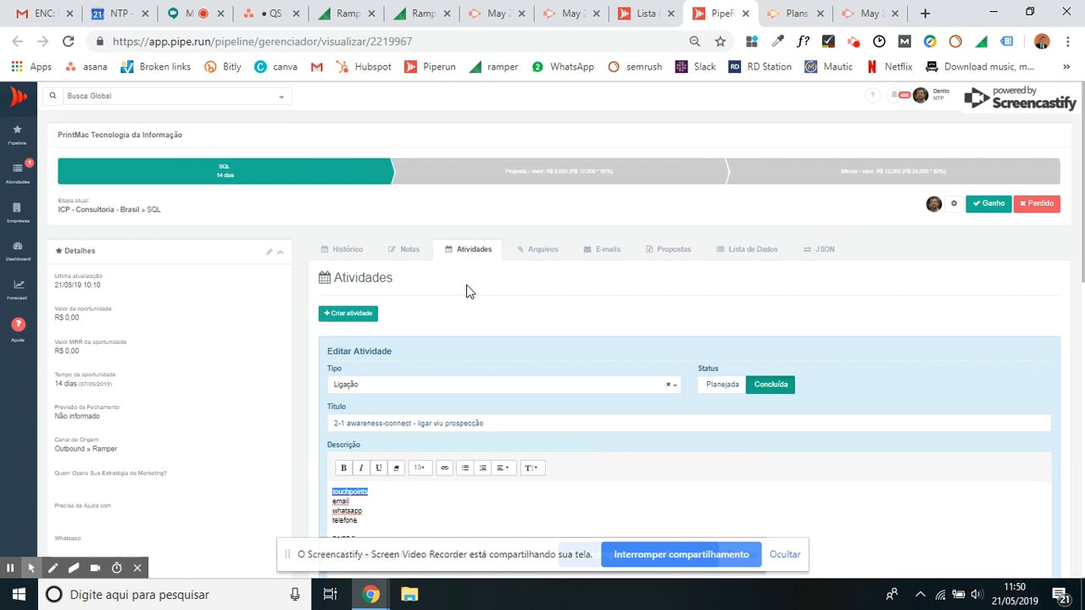
Step: Add the line "nota: 8/10 (2 porque.....)" between the touchpoints list and the dated entries, set off by blank lines
scroll(471, 292, down, 3)
click(510, 305)
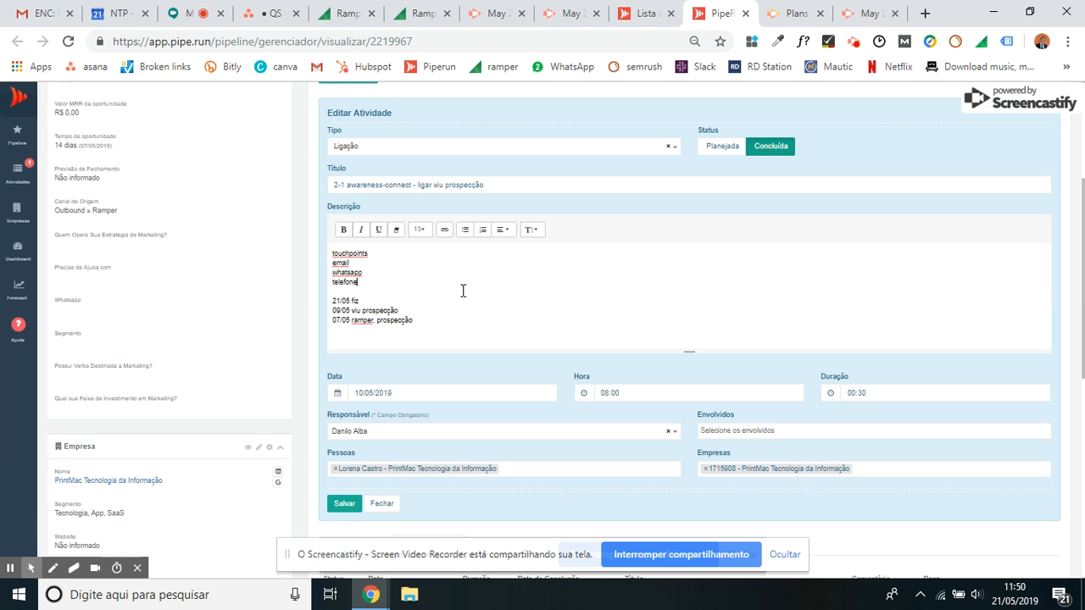
key(Return)
key(Return)
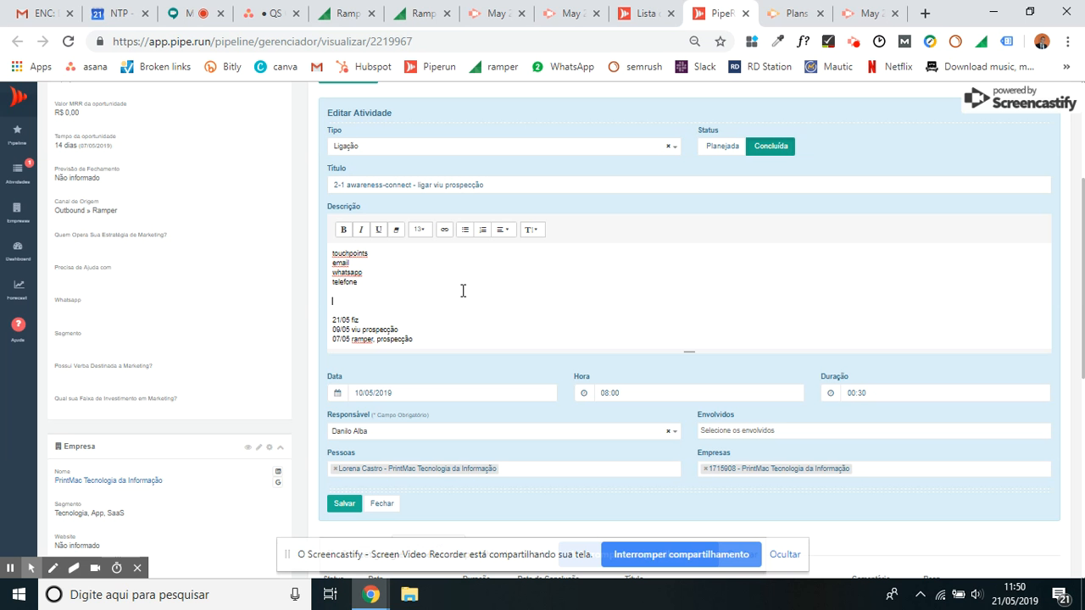
key(BackSpace)
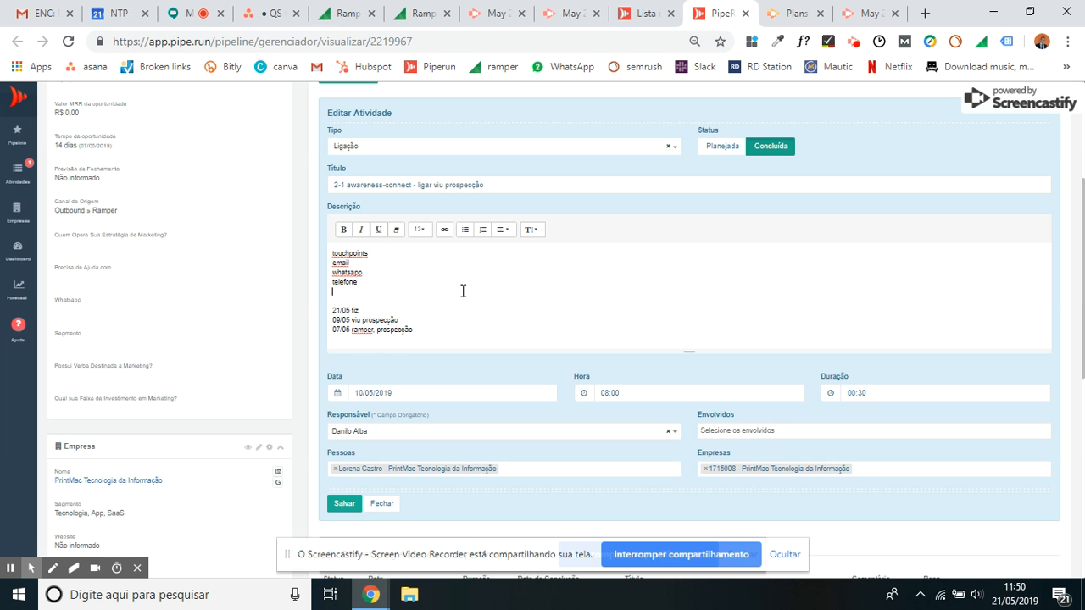
key(Return)
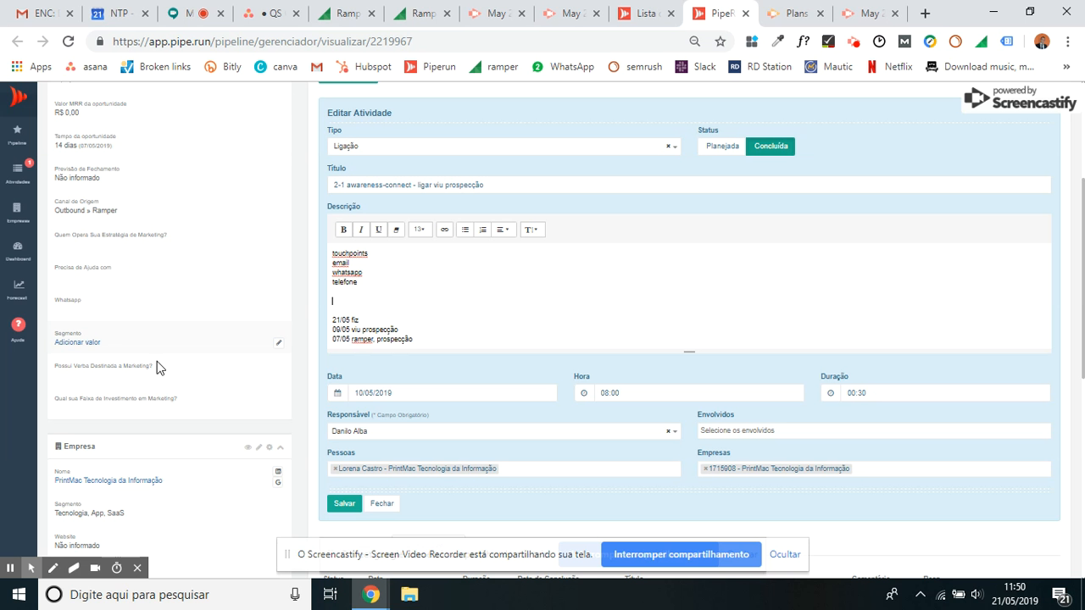
scroll(174, 232, up, 1)
scroll(438, 358, down, 1)
text(nota: 8/10)
text((2 porque)
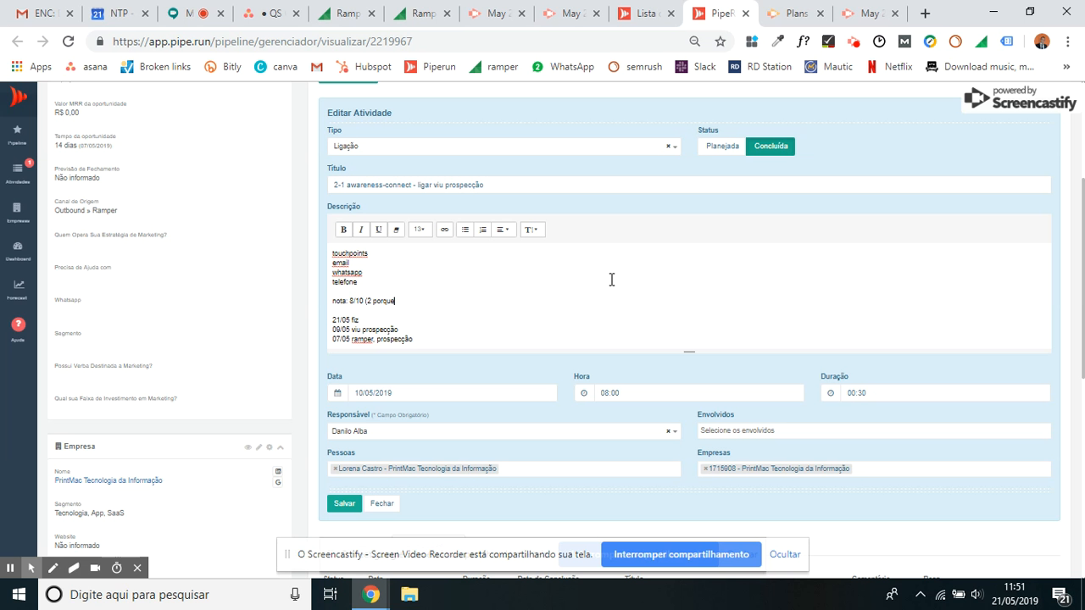
text(.....))
Step: Start a new e-mail from the opportunity's e-mails section
scroll(1084, 275, up, 2)
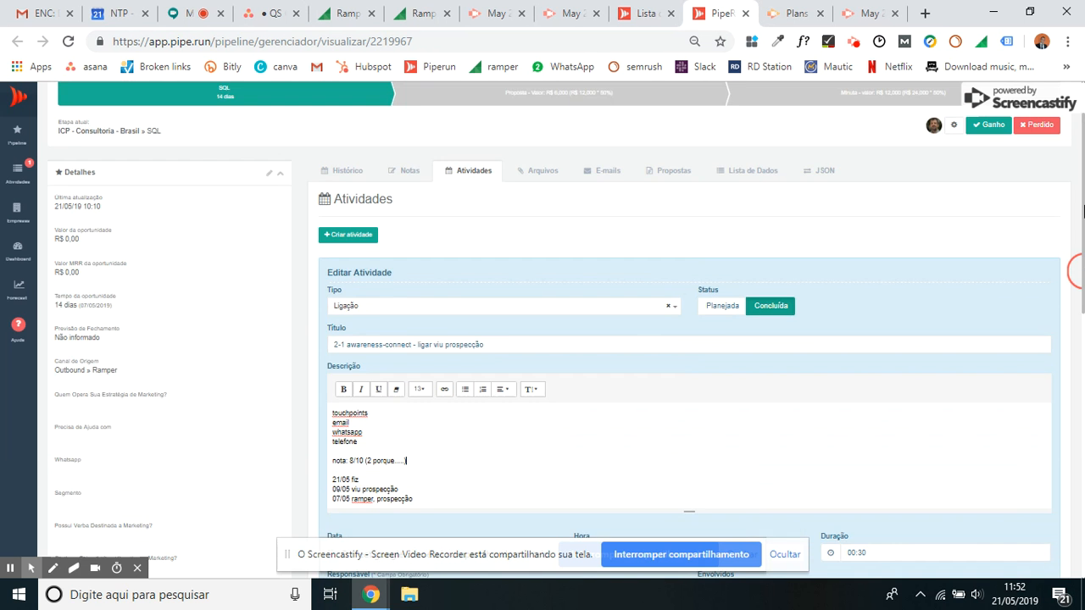
click(606, 183)
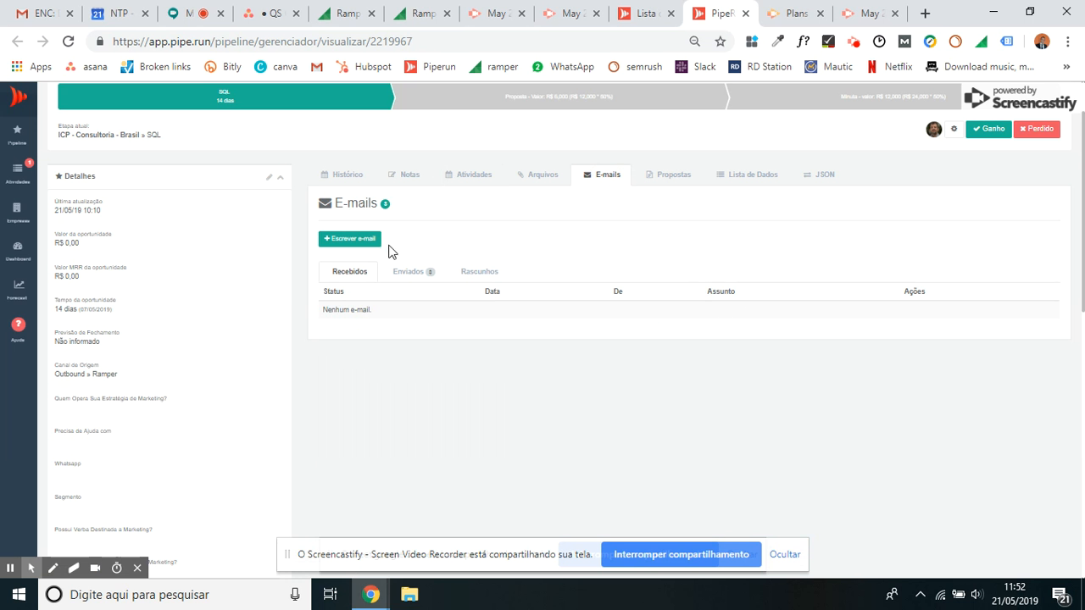
click(349, 239)
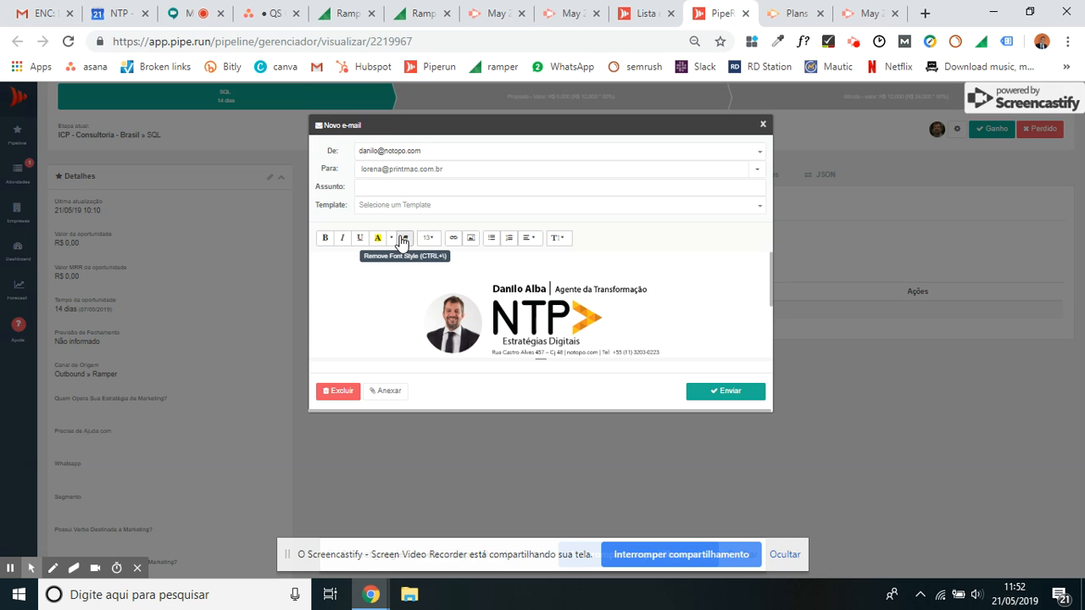
Step: Examine the full list of available e-mail templates, from the contact and content ones through the English, Proposta and SQL ones
click(434, 205)
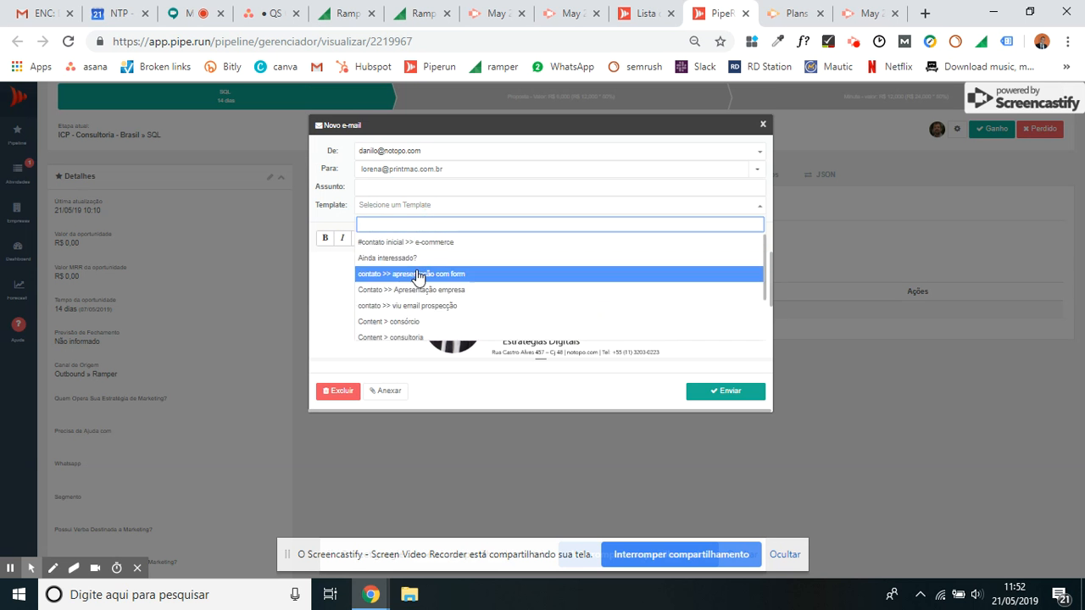
scroll(437, 292, down, 2)
scroll(439, 305, up, 2)
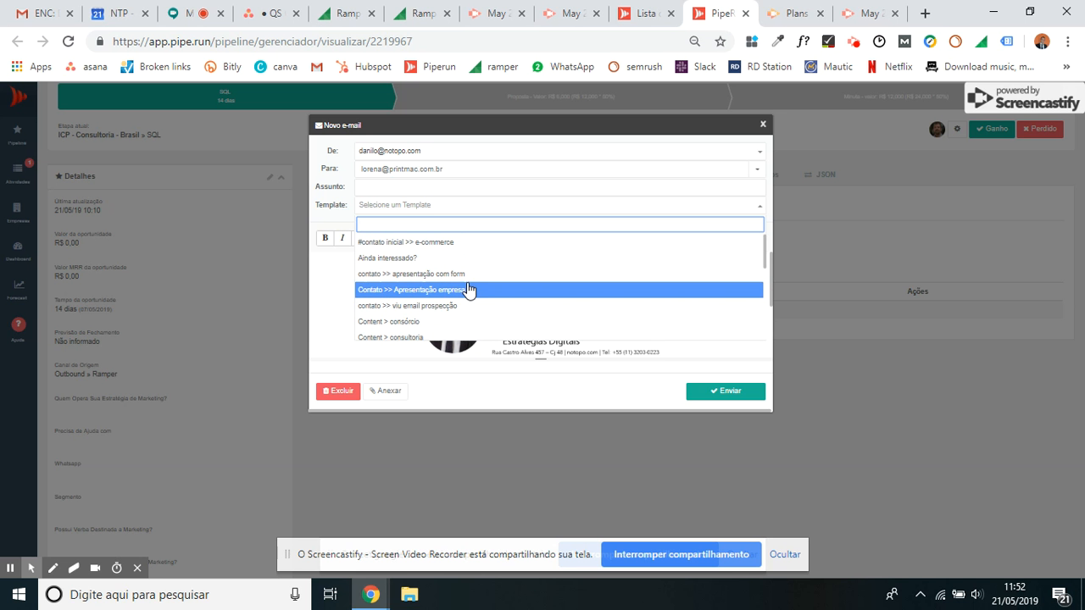
scroll(458, 304, down, 5)
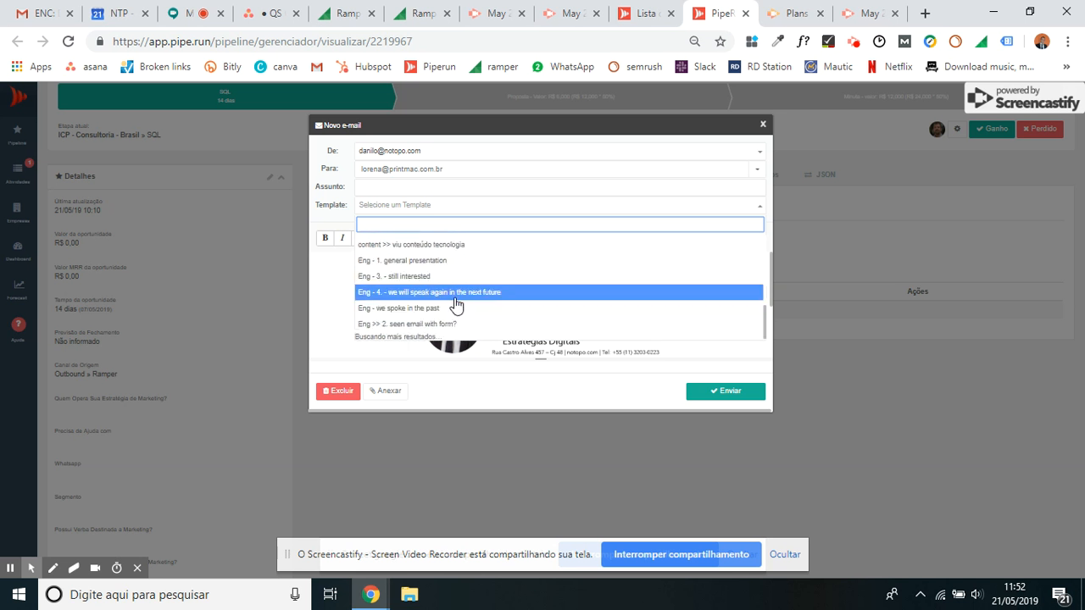
scroll(458, 305, up, 5)
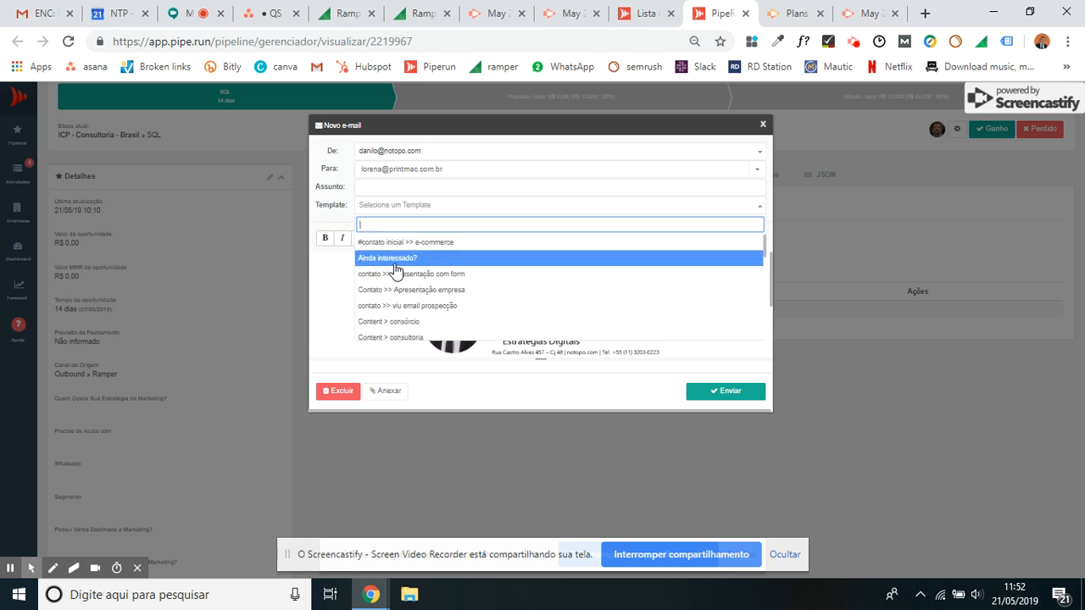
scroll(428, 281, down, 5)
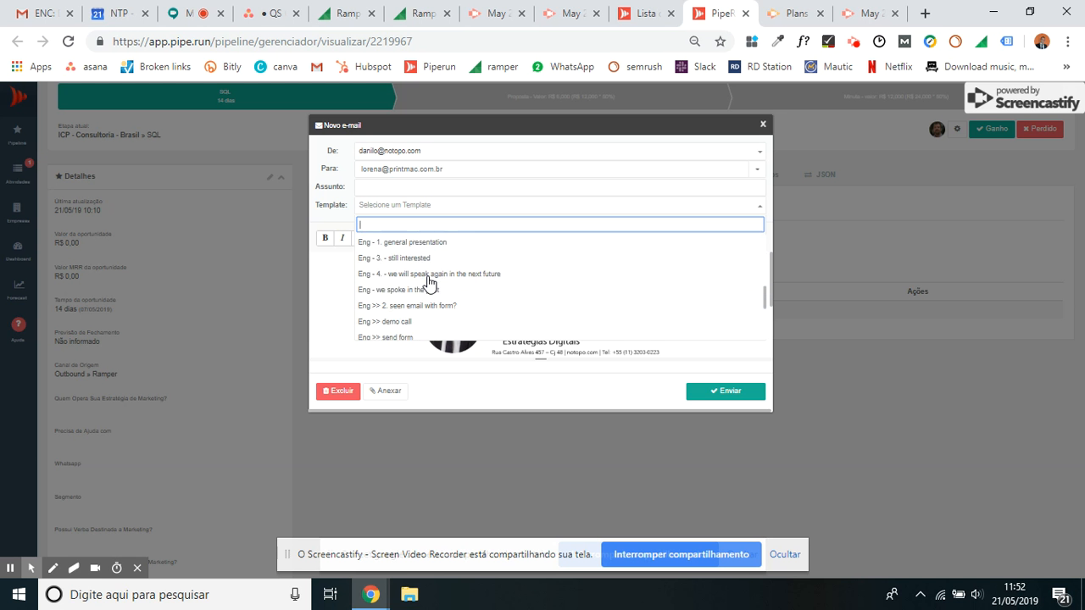
scroll(428, 280, down, 6)
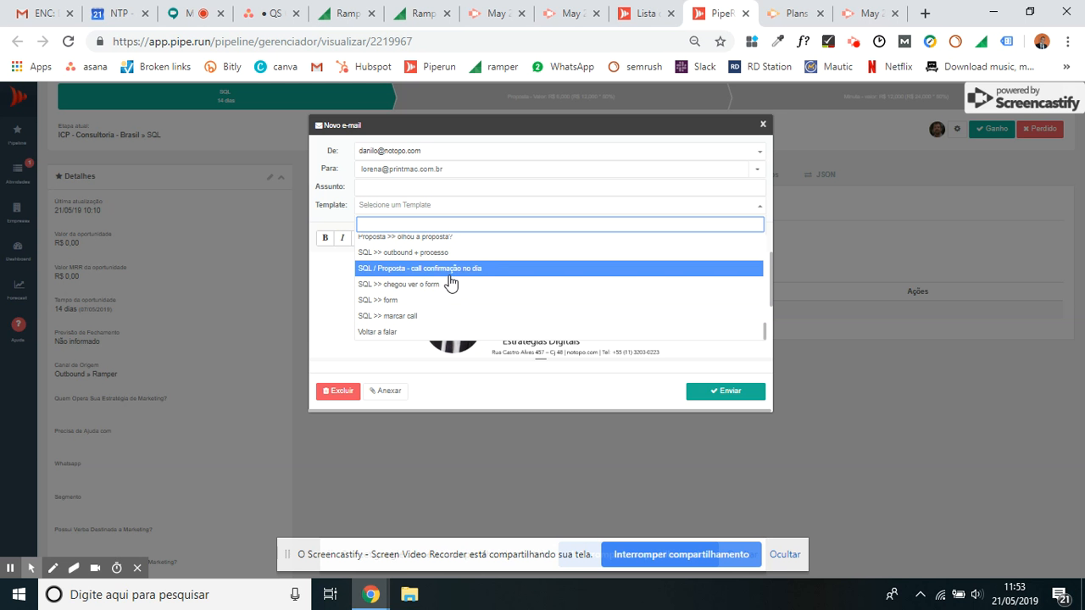
scroll(507, 272, up, 1)
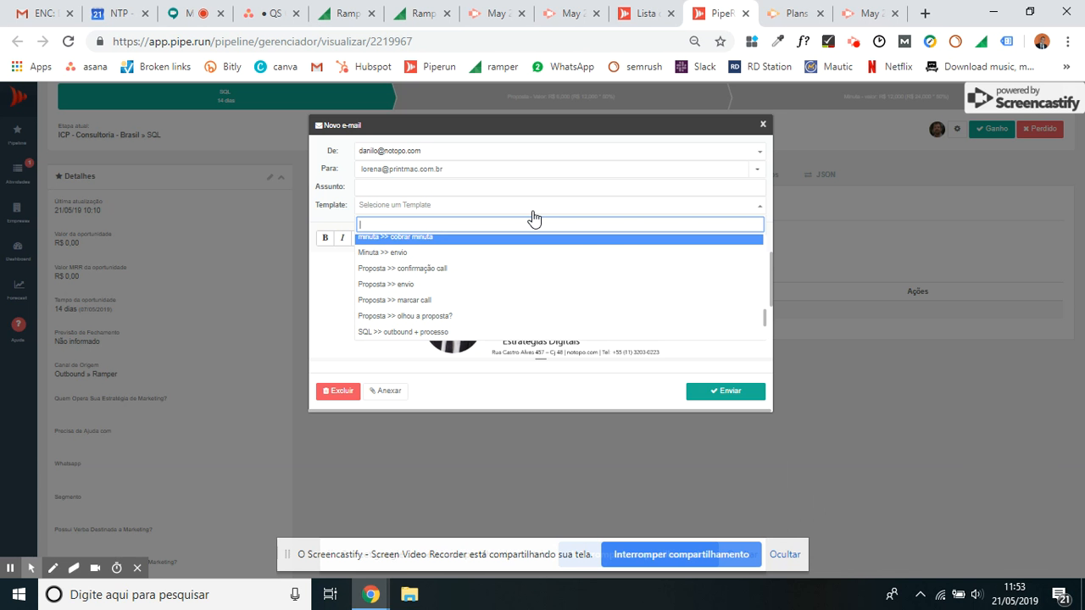
scroll(503, 299, up, 3)
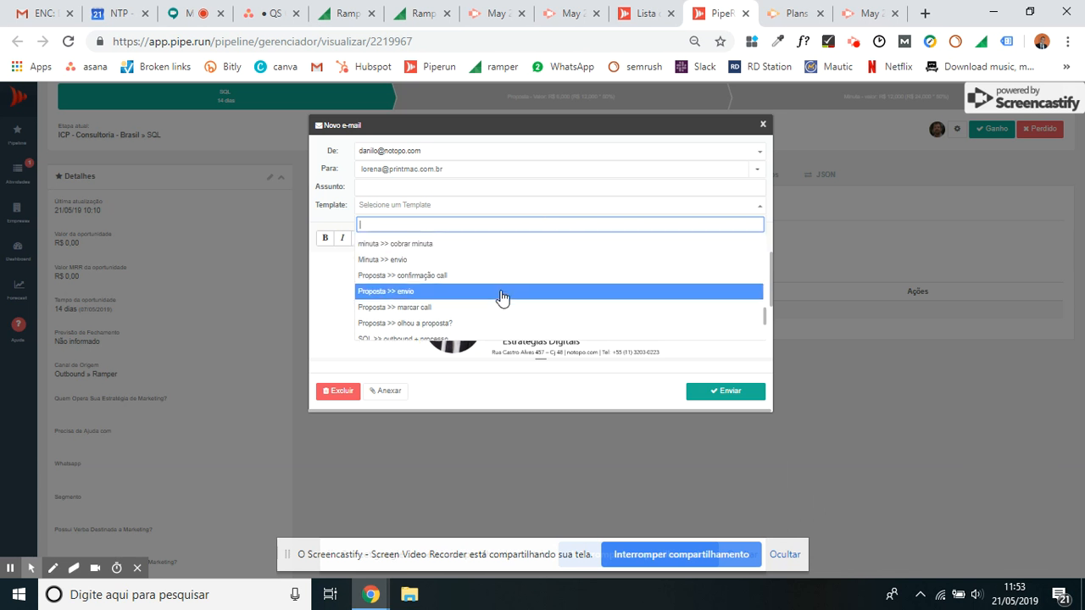
scroll(502, 299, down, 3)
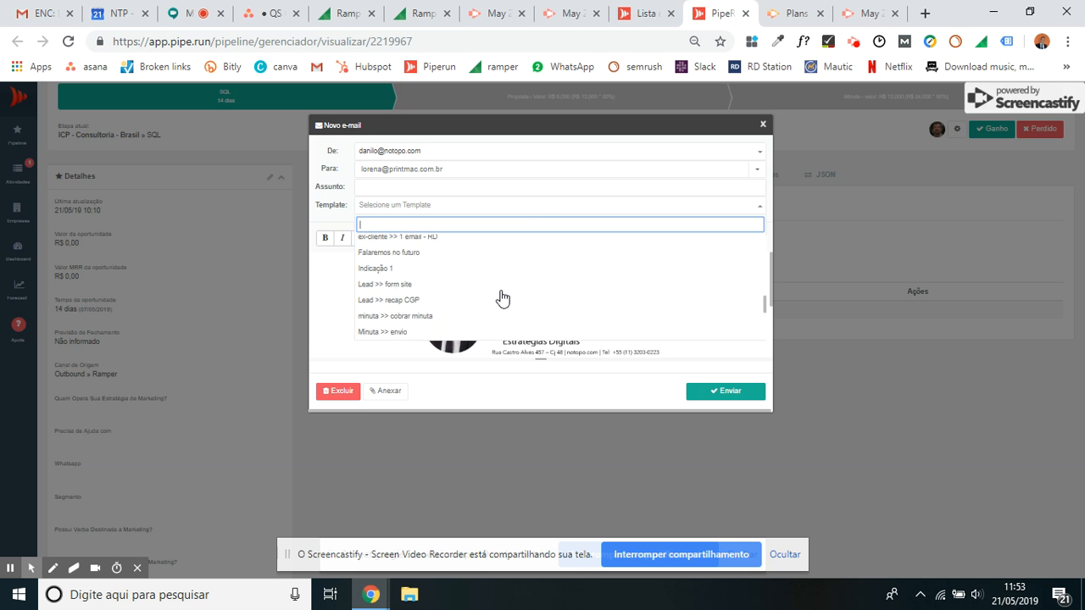
scroll(500, 299, down, 2)
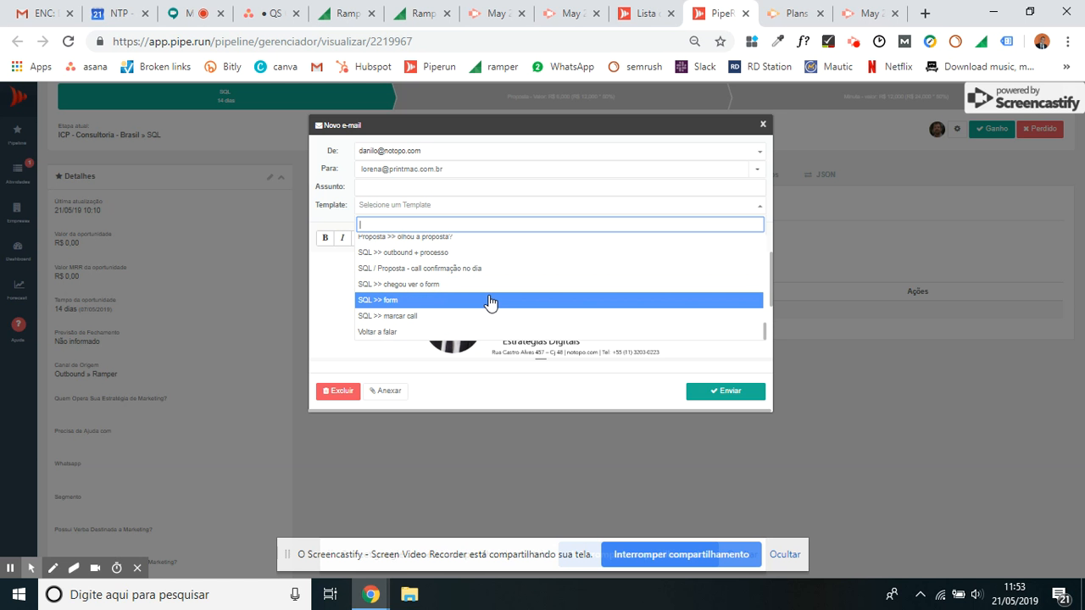
scroll(489, 307, up, 2)
scroll(489, 306, down, 2)
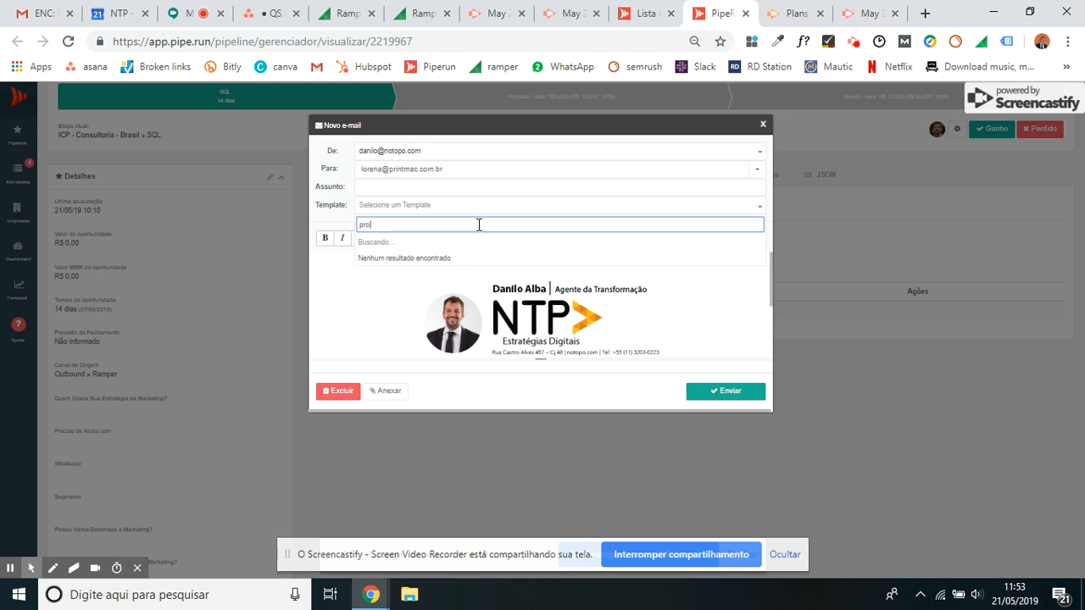
Step: Search the e-mail templates for "propost" and apply the "Proposta >> envio" template to the new message
text(post)
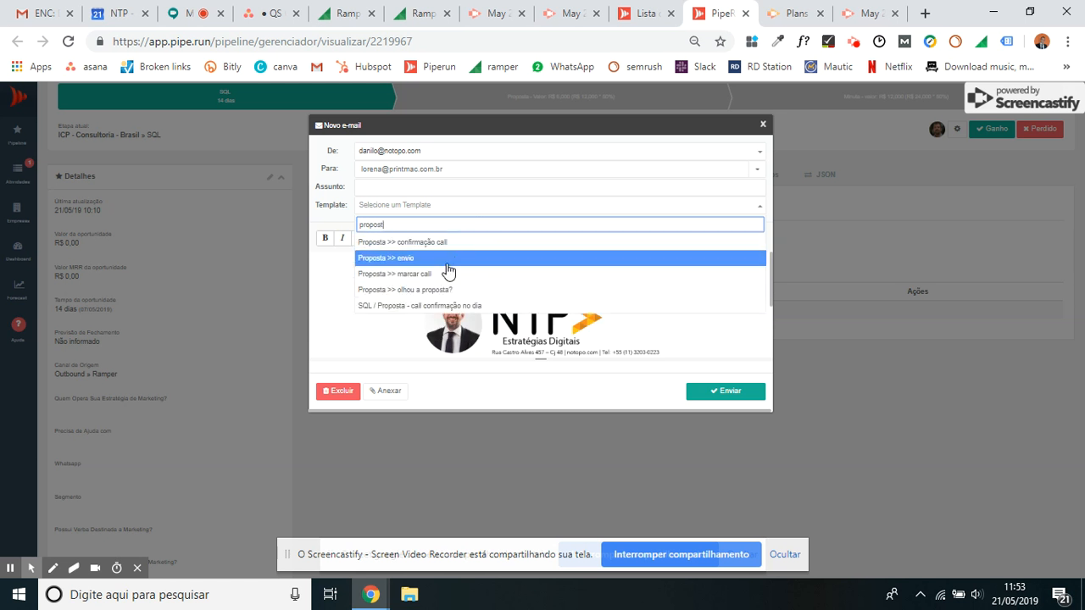
click(446, 265)
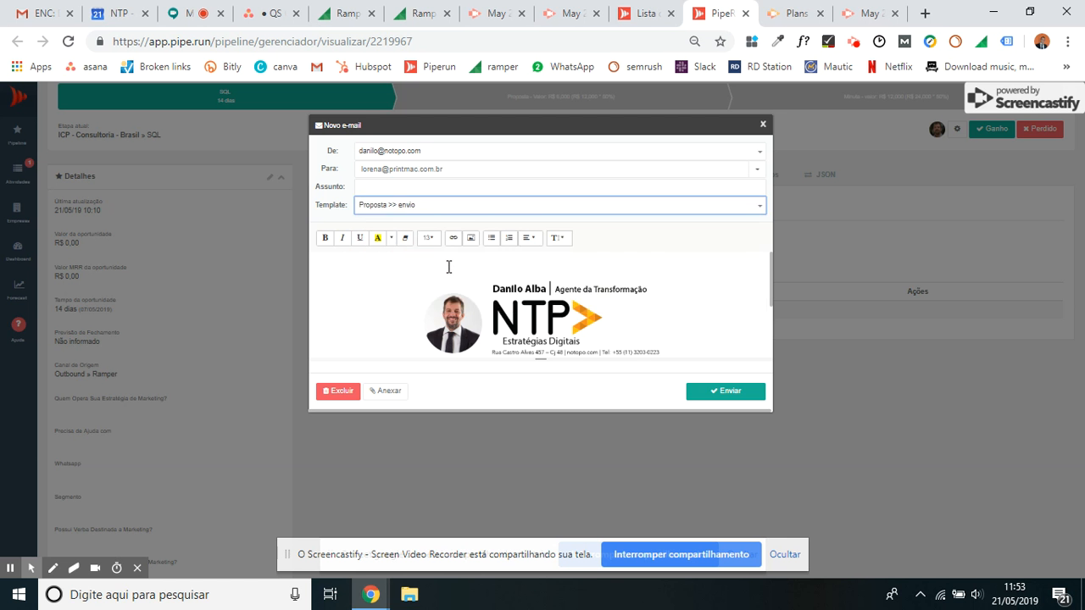